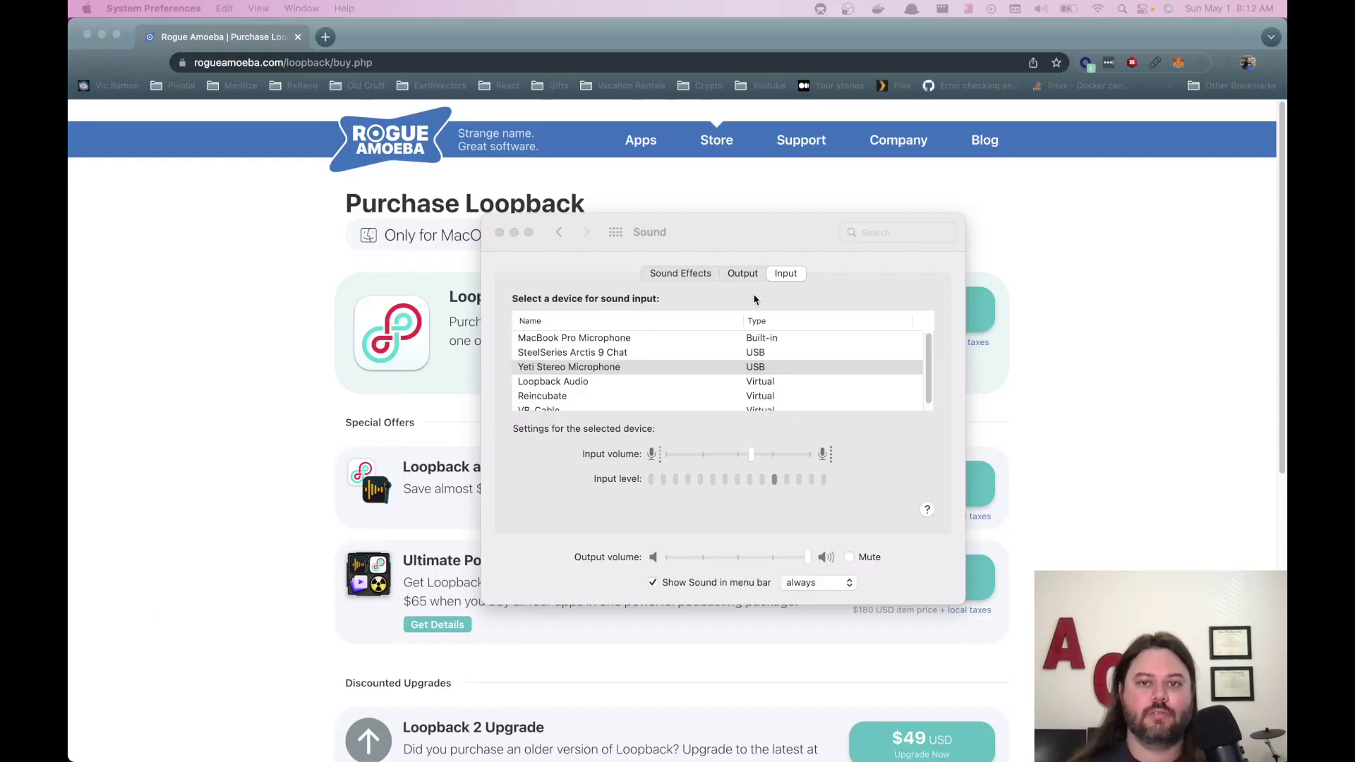
Make Yeti Stereo Microphone the Sound input device and check its input volume of about 60%.
click(725, 226)
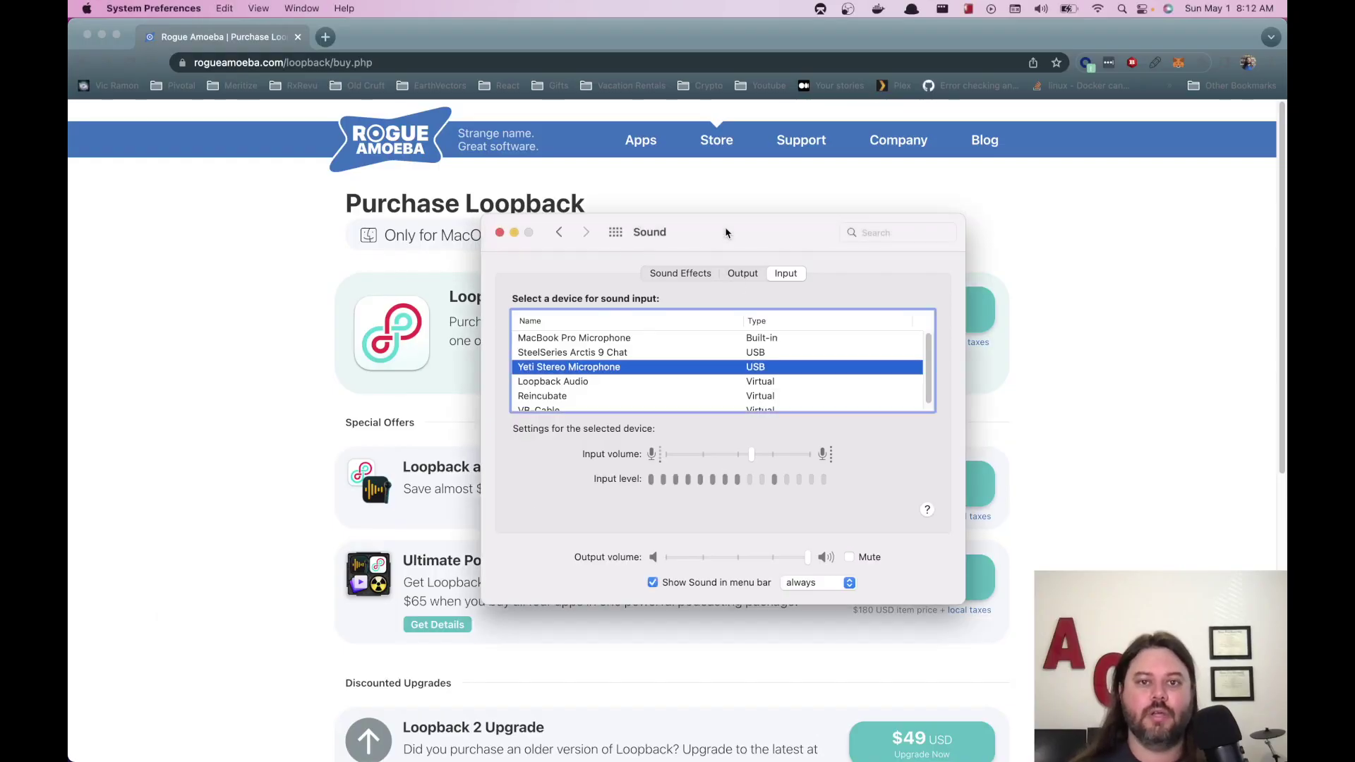
click(558, 232)
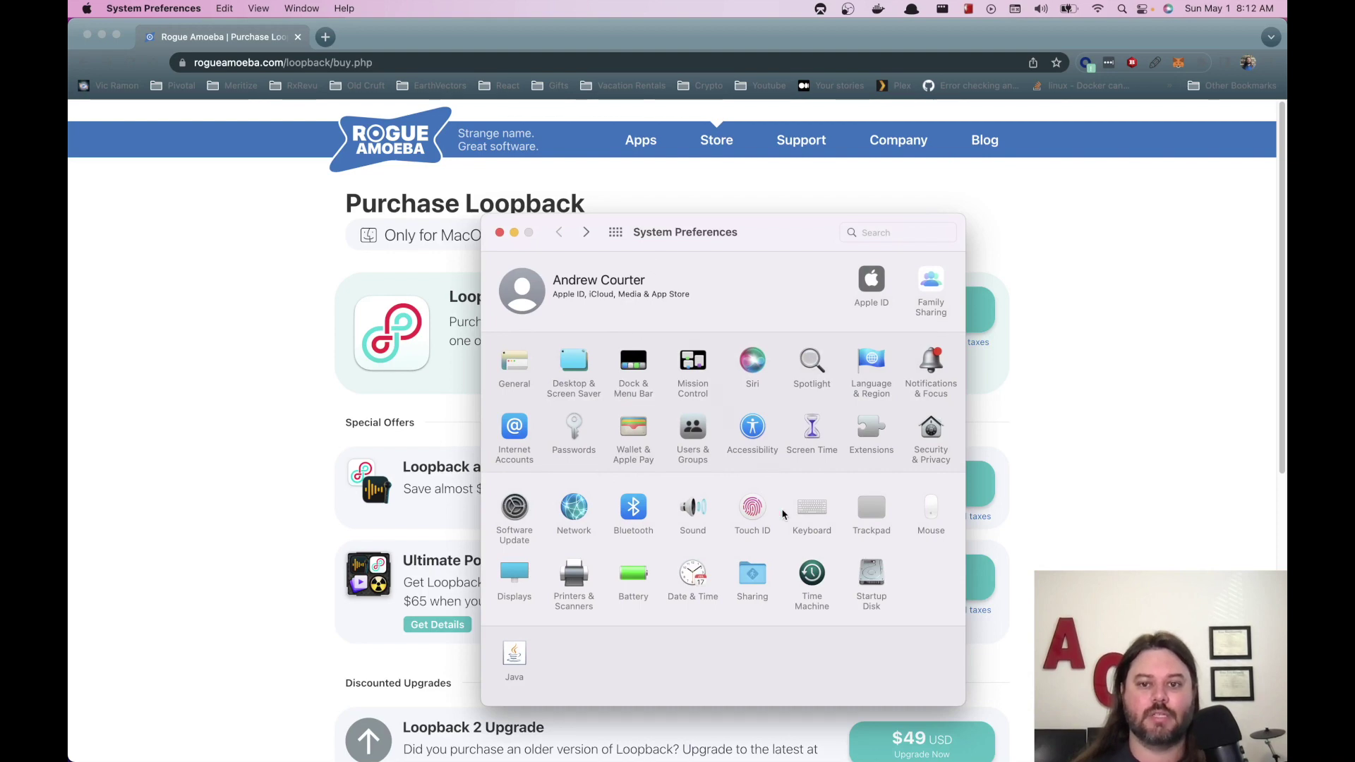
click(702, 510)
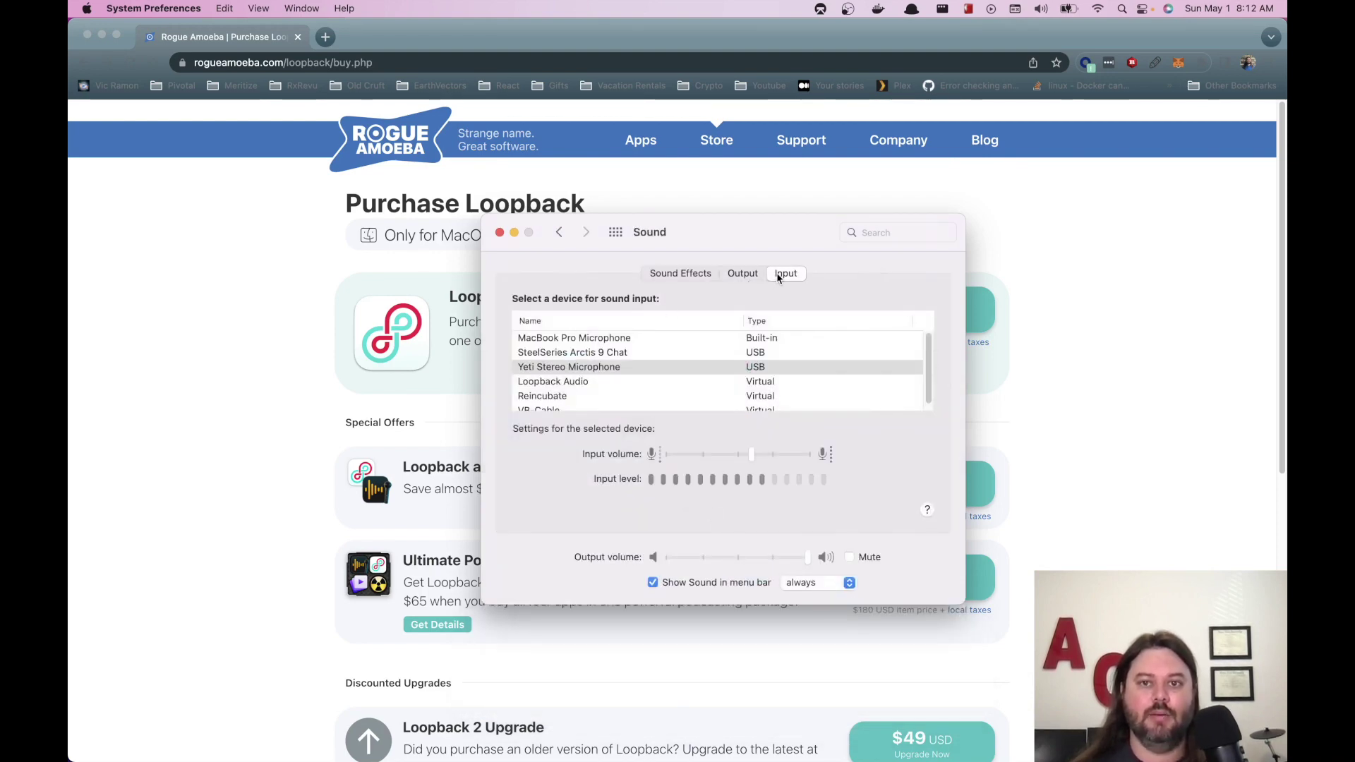
click(568, 367)
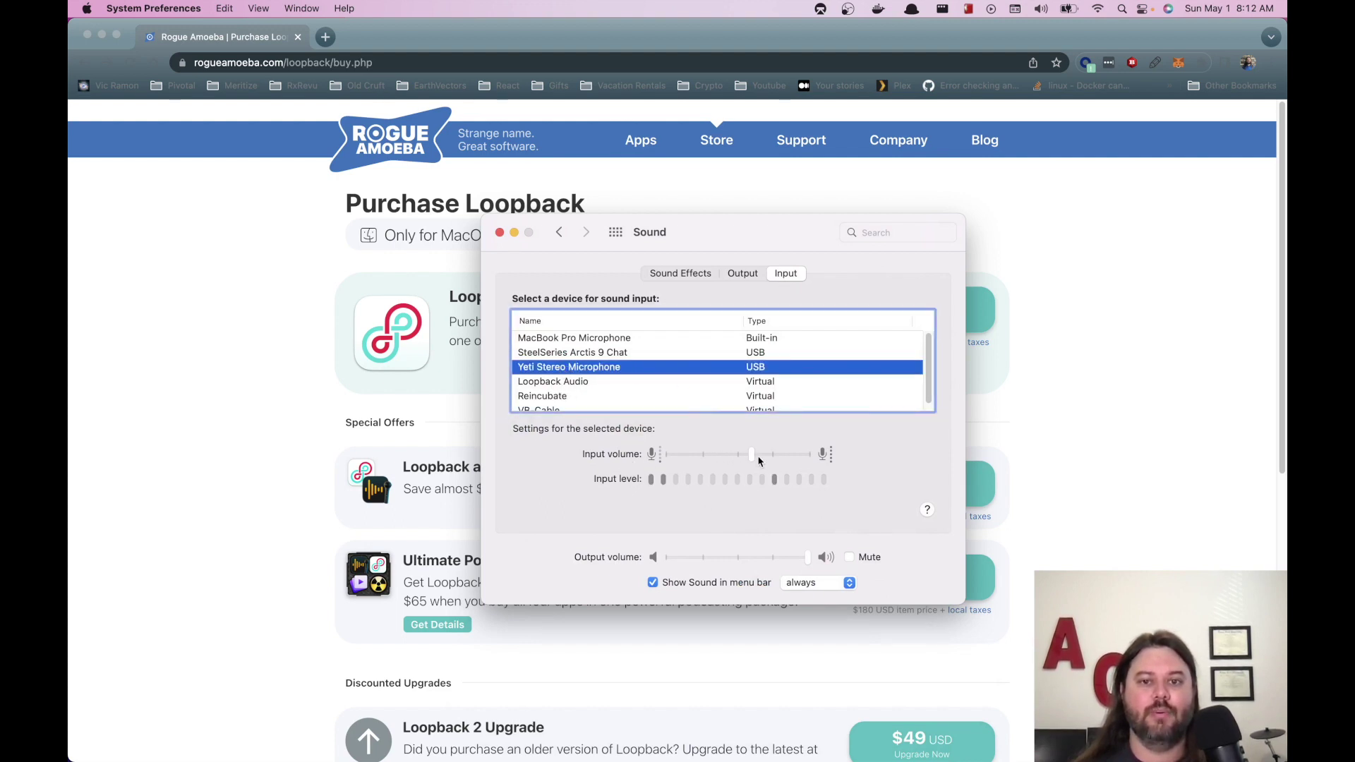
mouse_move(754, 460)
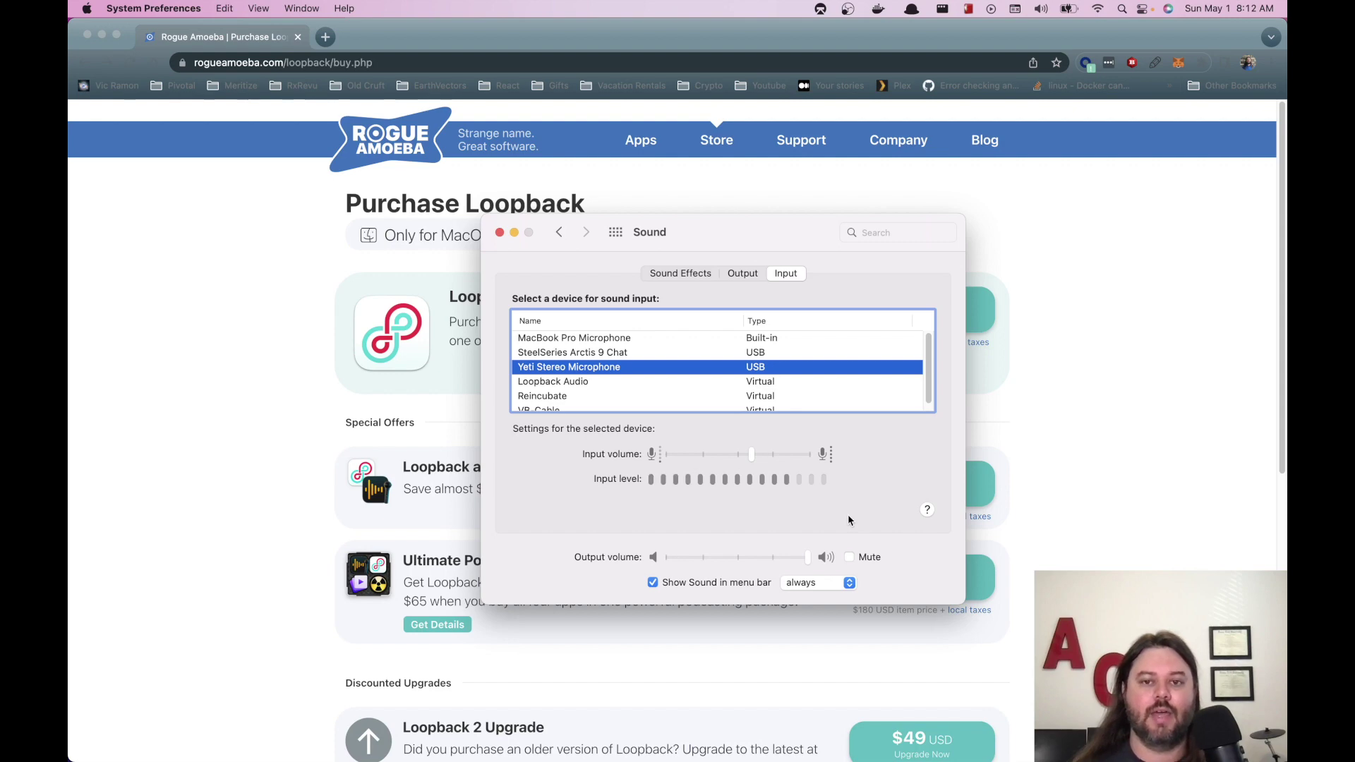
key(super+Tab)
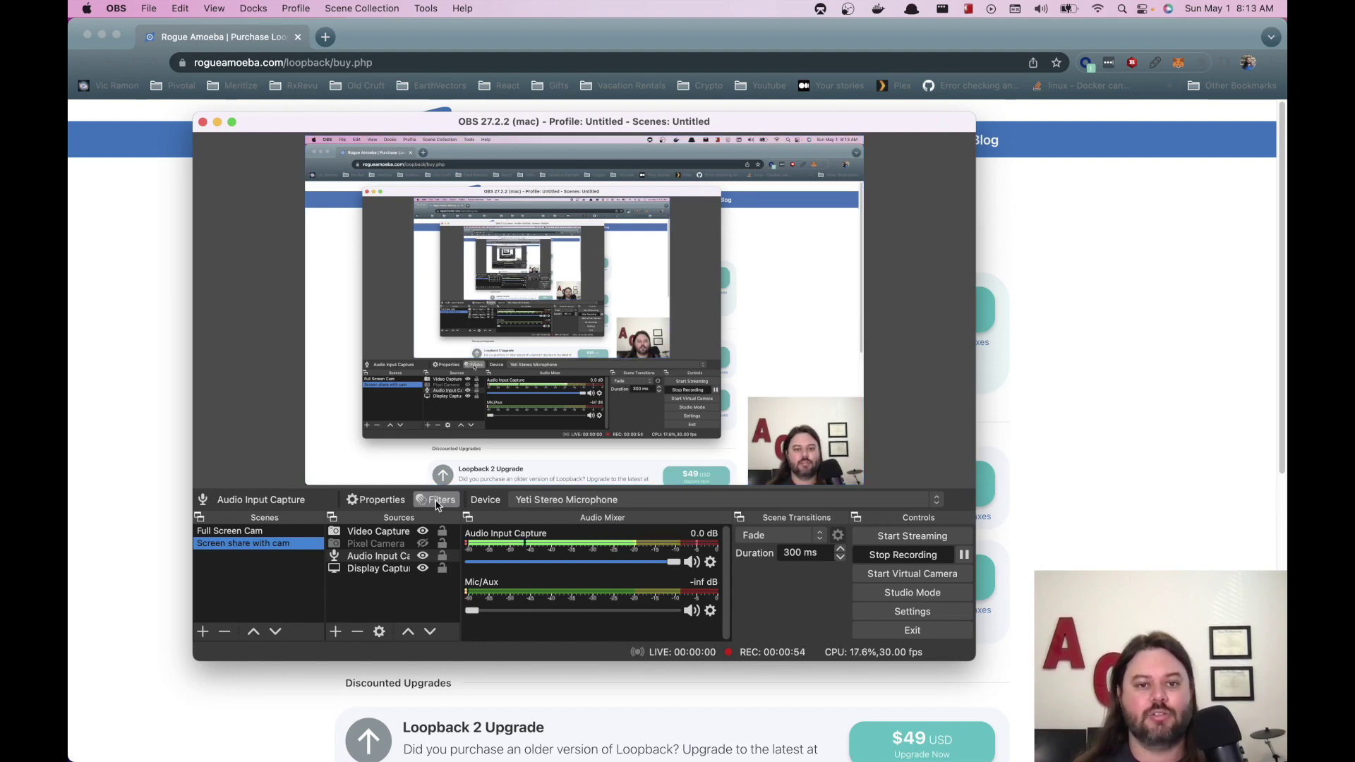
Open the Audio Input Capture filters and keep the Expander on Gate with a -53.00 dB threshold.
click(438, 500)
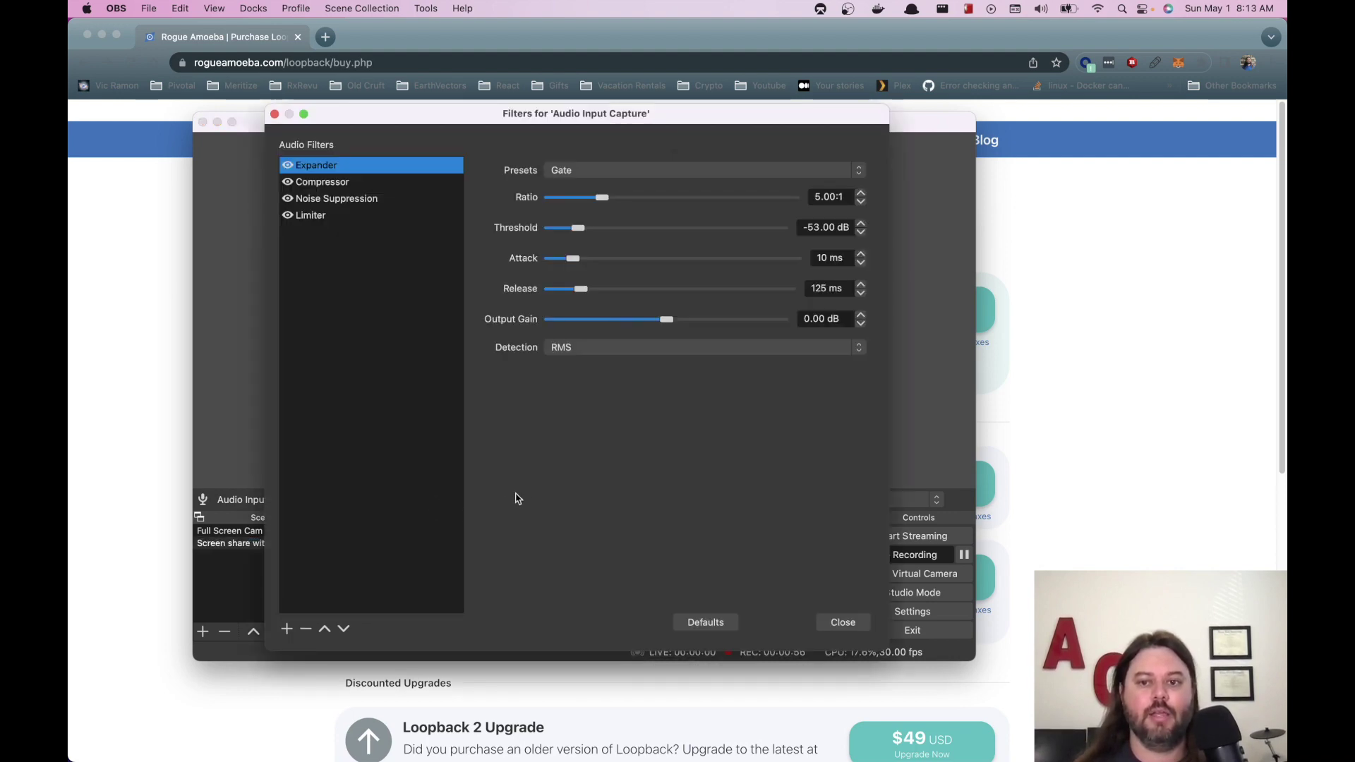
drag(457, 115, 695, 164)
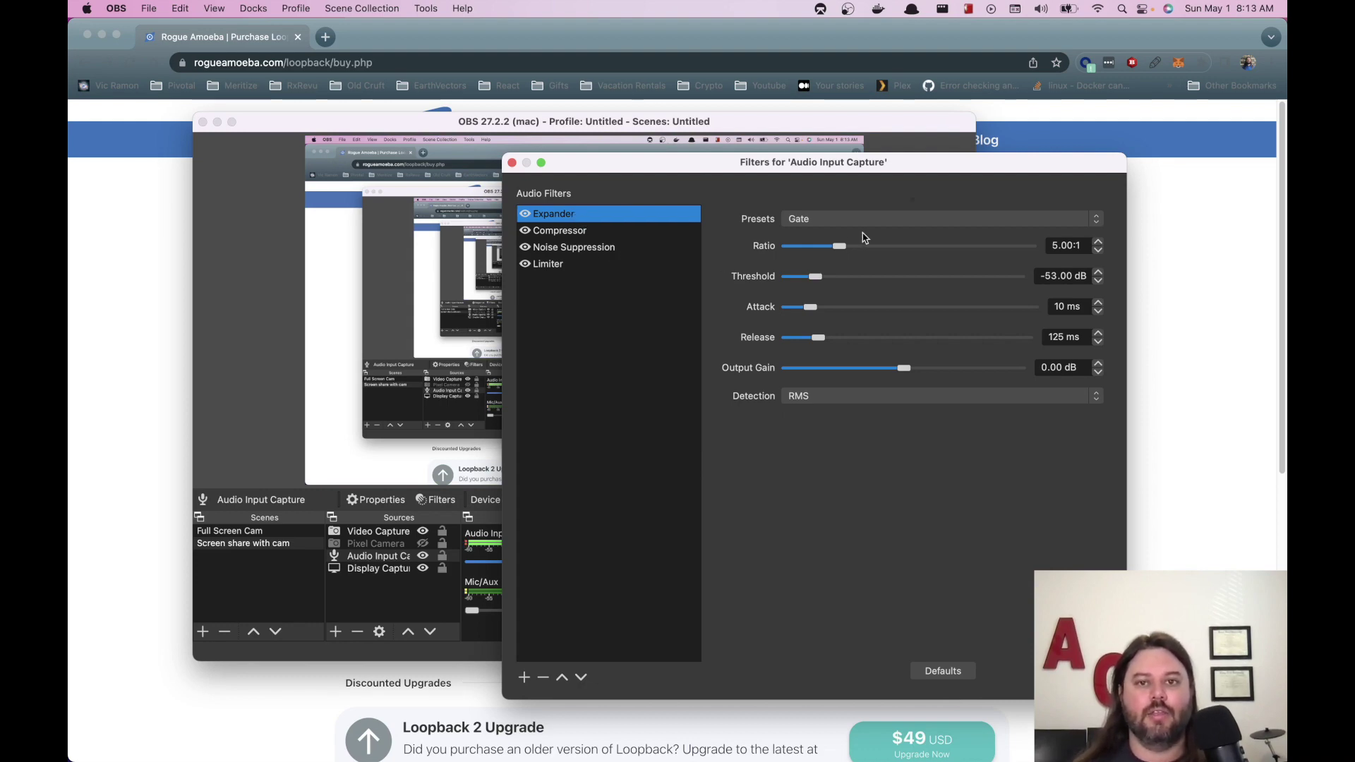
click(827, 219)
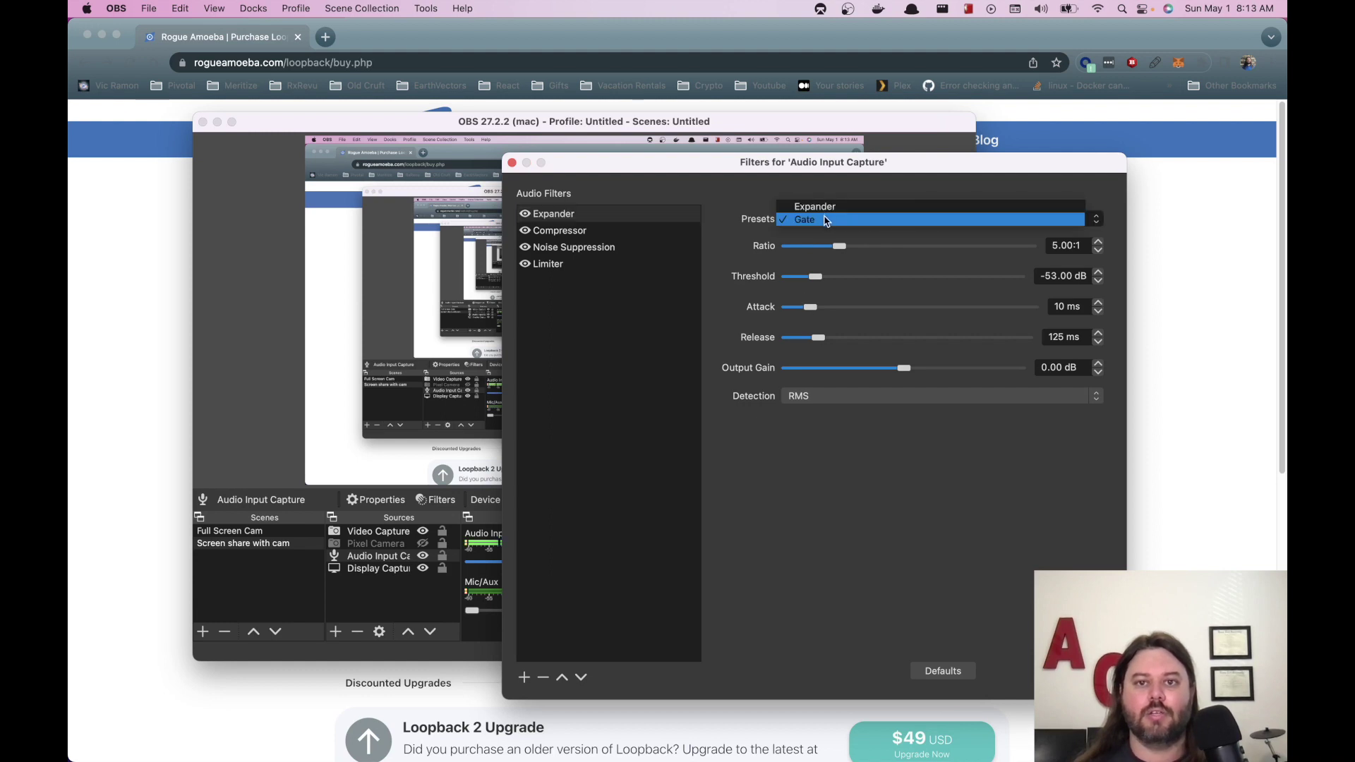
click(827, 219)
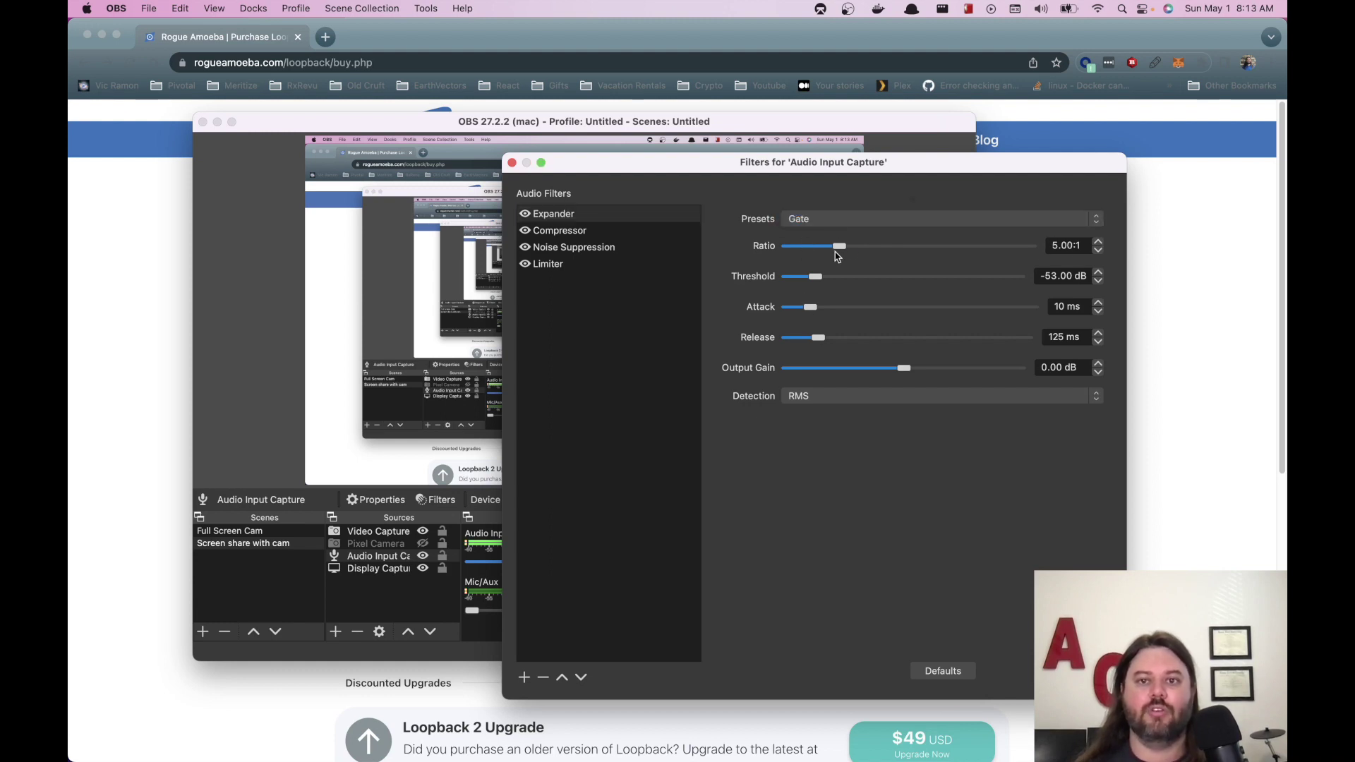
click(1046, 275)
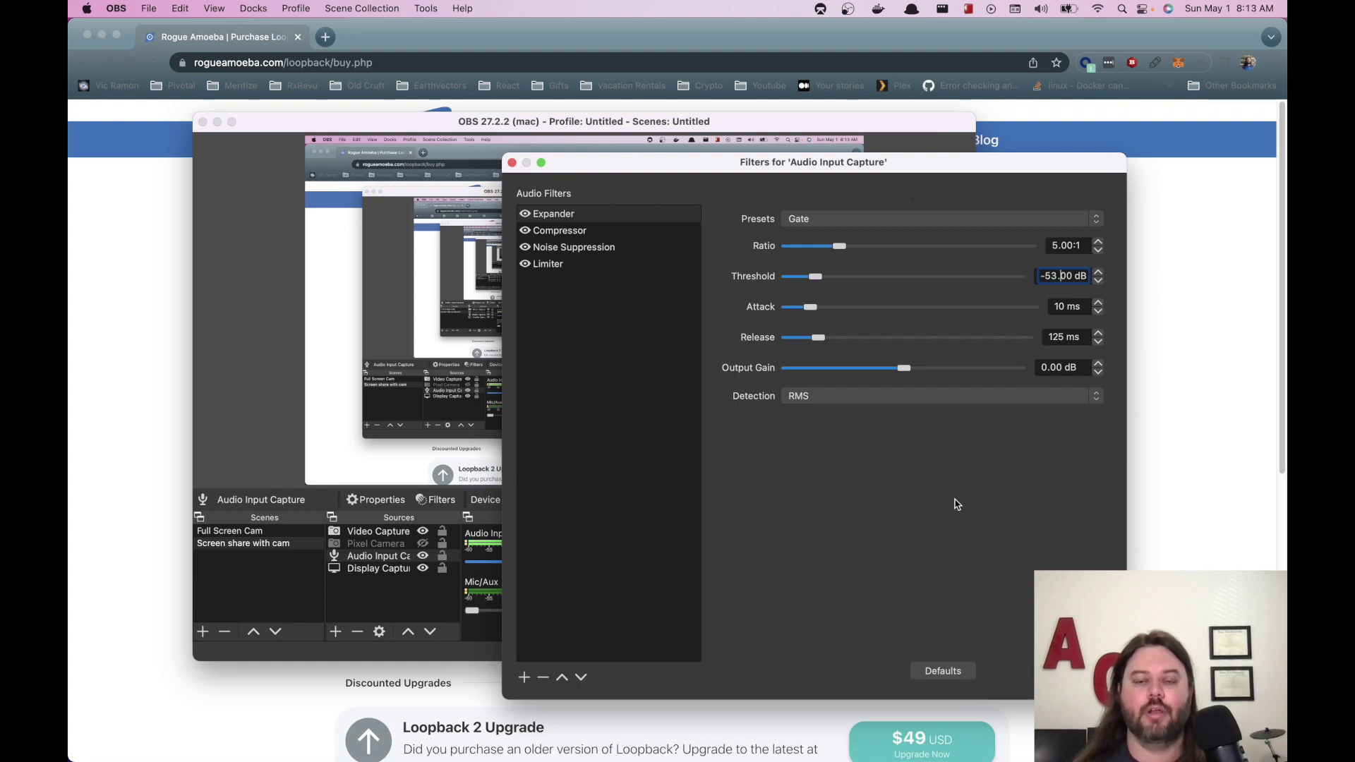
click(607, 216)
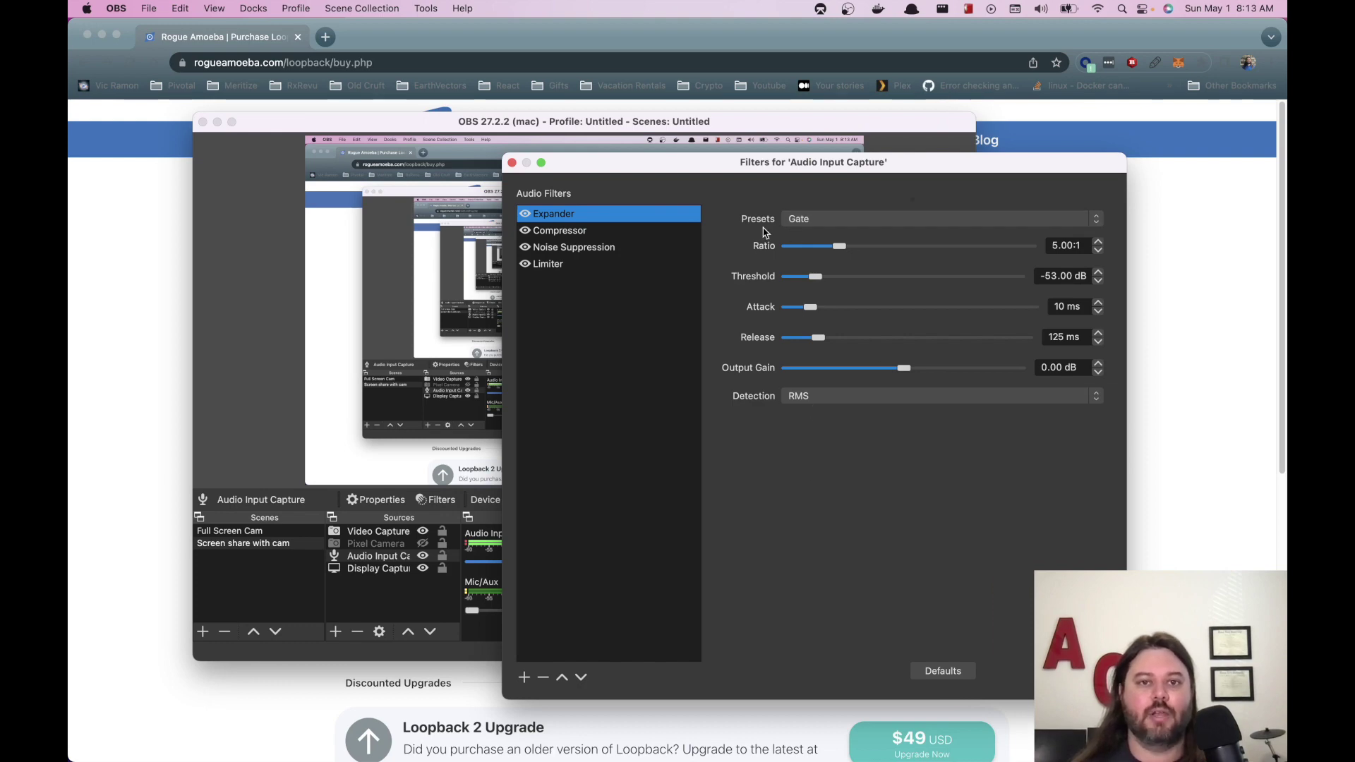
Review the Compressor settings, then Noise Suppression's Speex method at -45 dB.
click(611, 233)
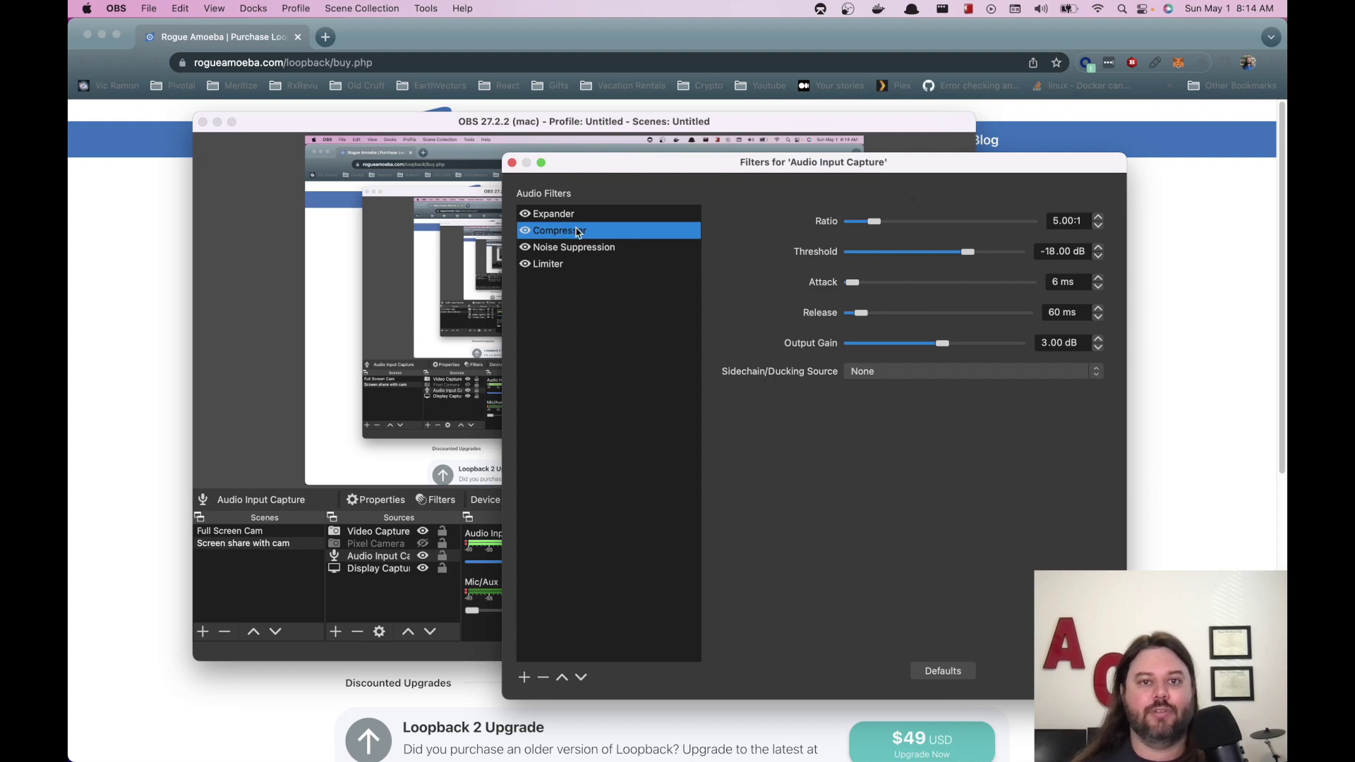
click(594, 248)
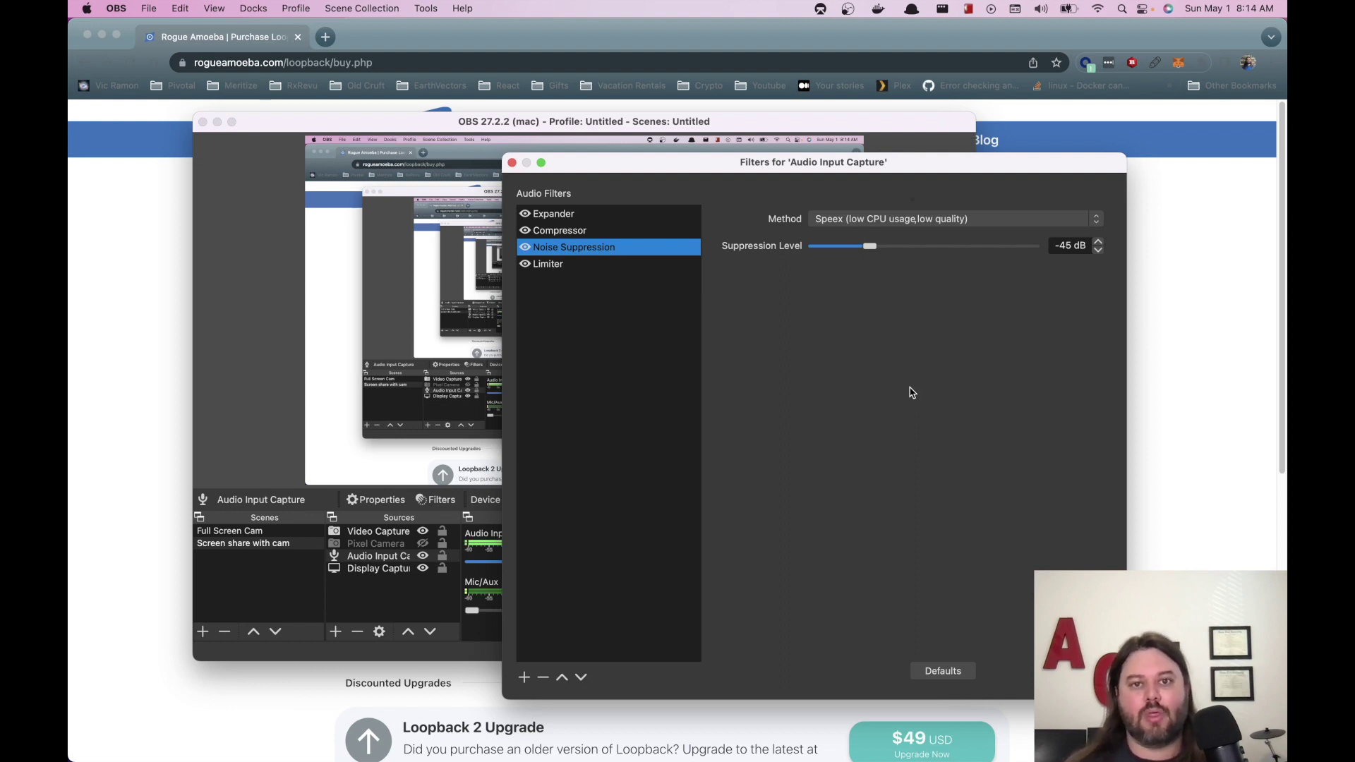
key(Down)
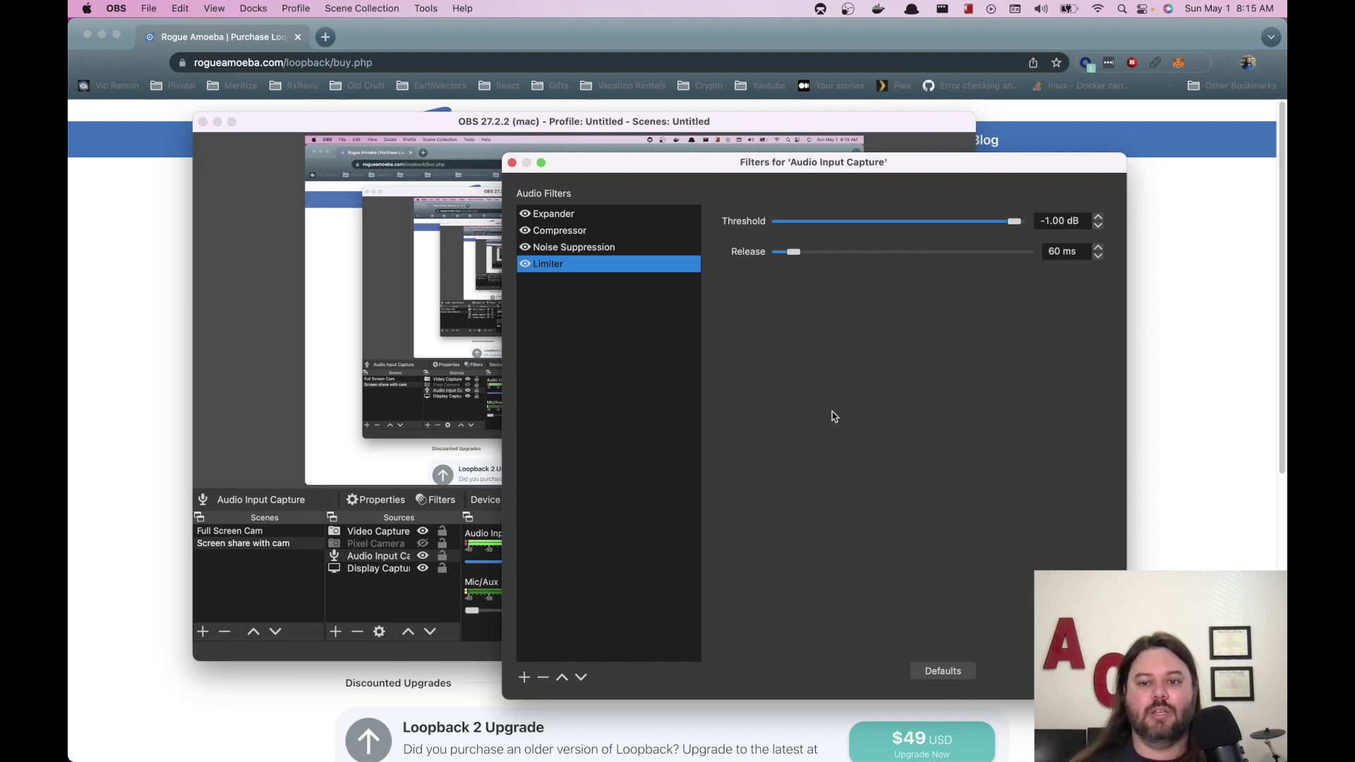
Disable the Expander, Compressor, Noise Suppression and Limiter filters.
click(525, 214)
click(525, 230)
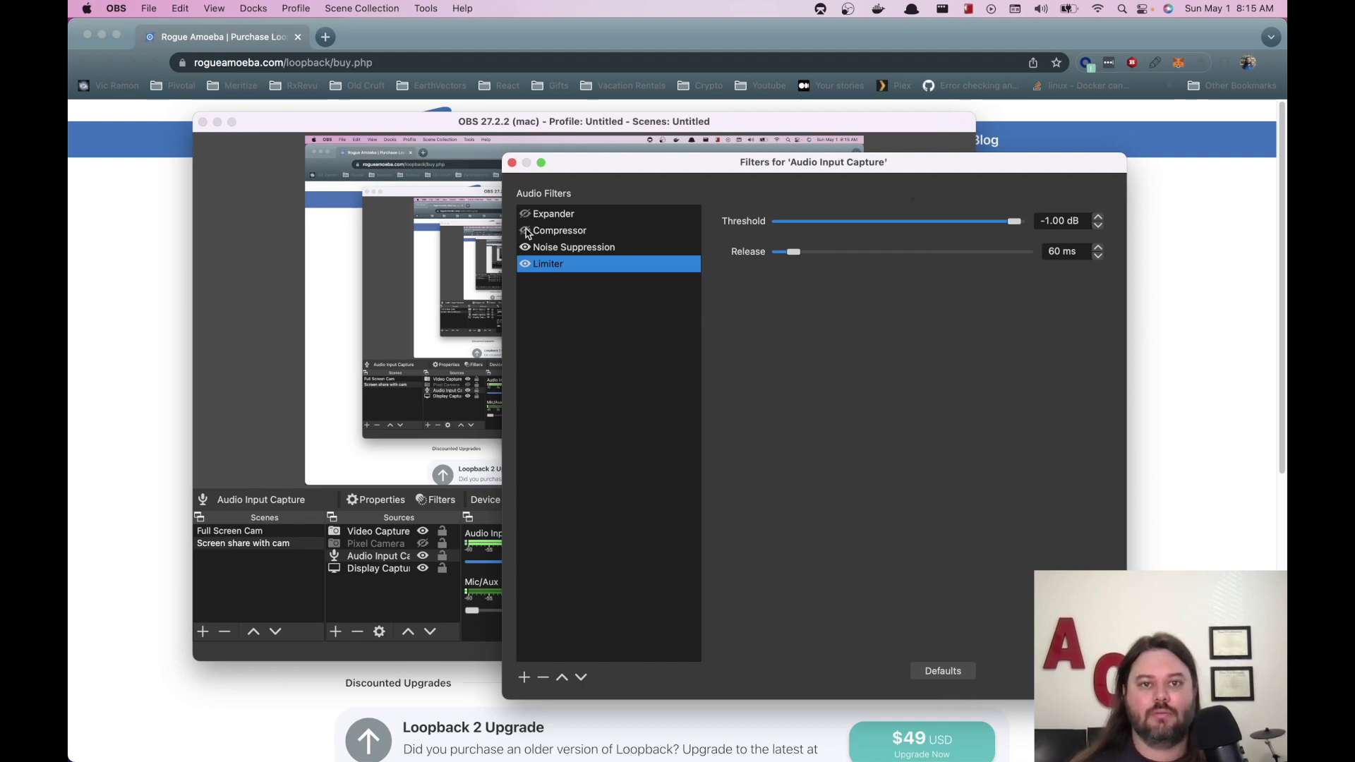
click(525, 246)
click(525, 264)
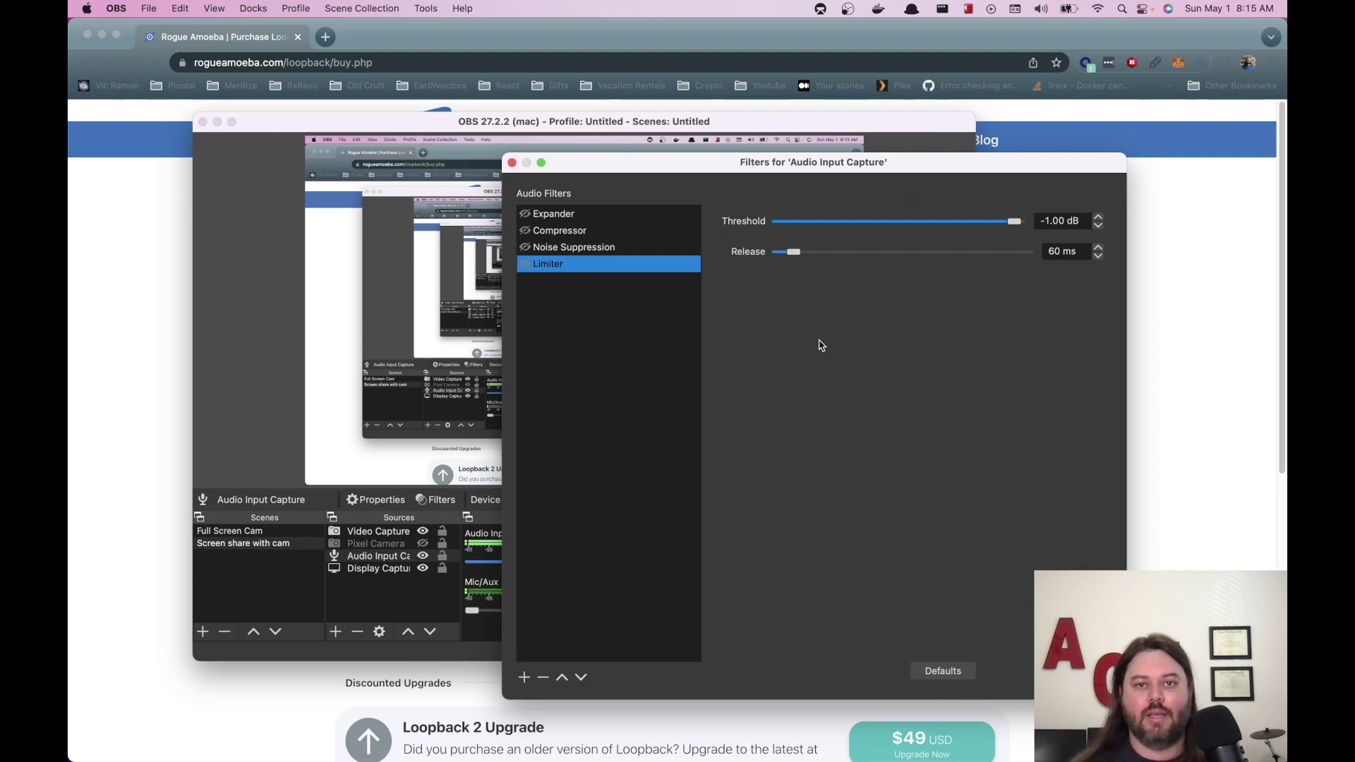
Re-enable all four filters, from Limiter back up to Expander.
click(524, 264)
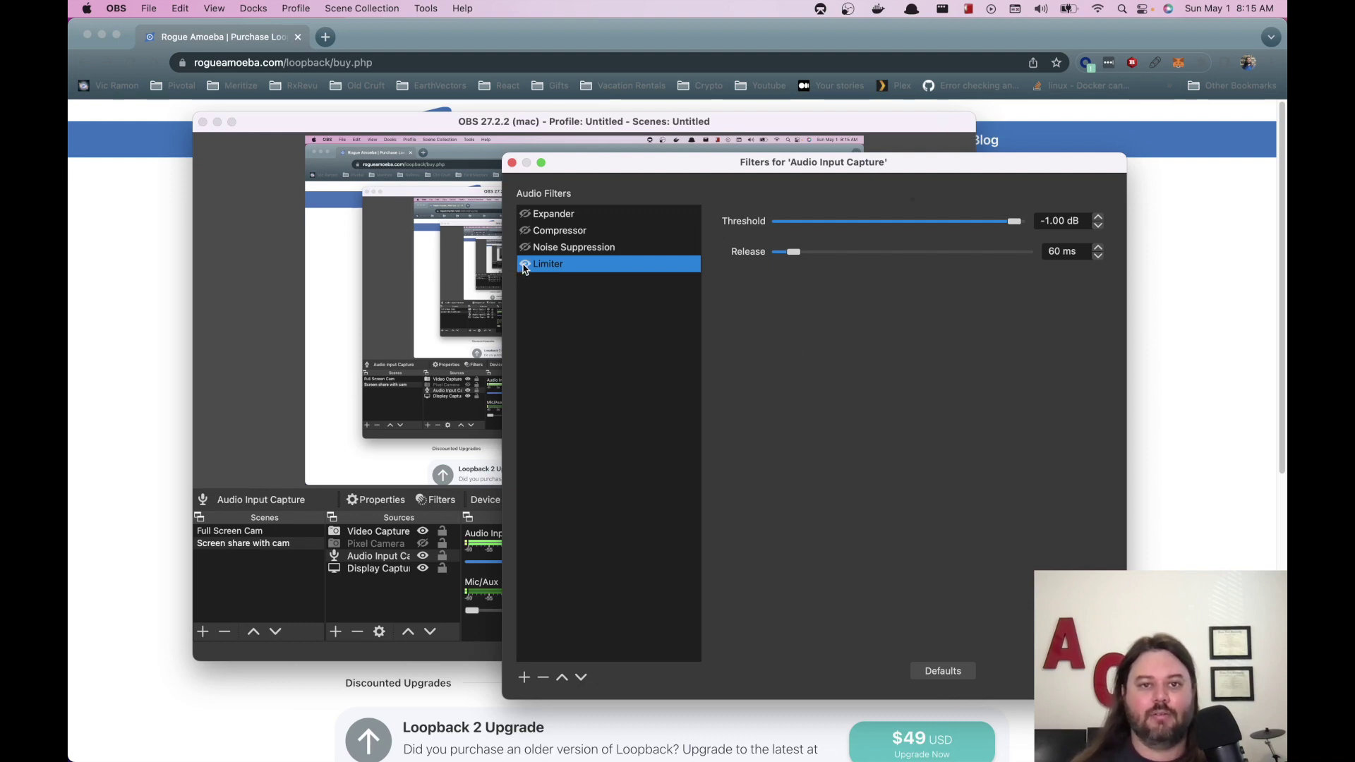
click(525, 247)
click(524, 230)
click(524, 213)
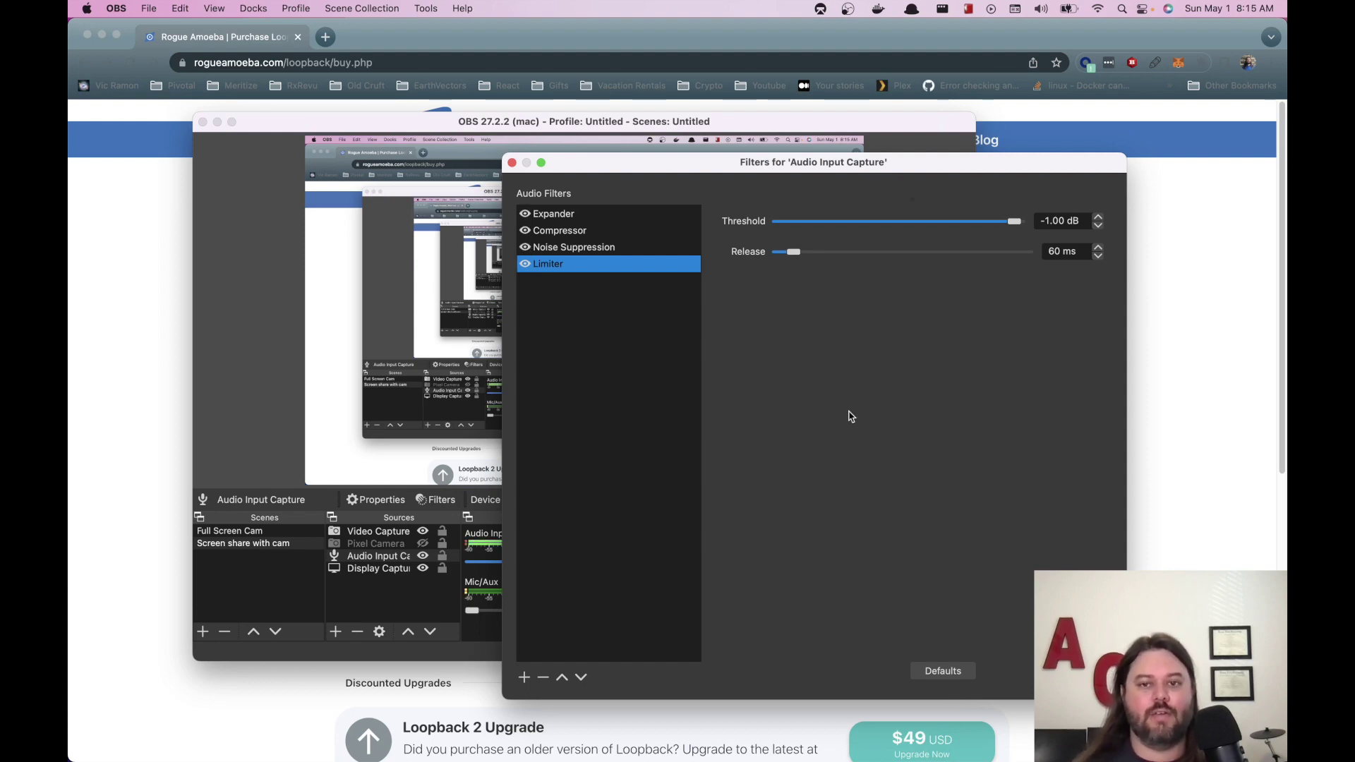
key(super+Tab)
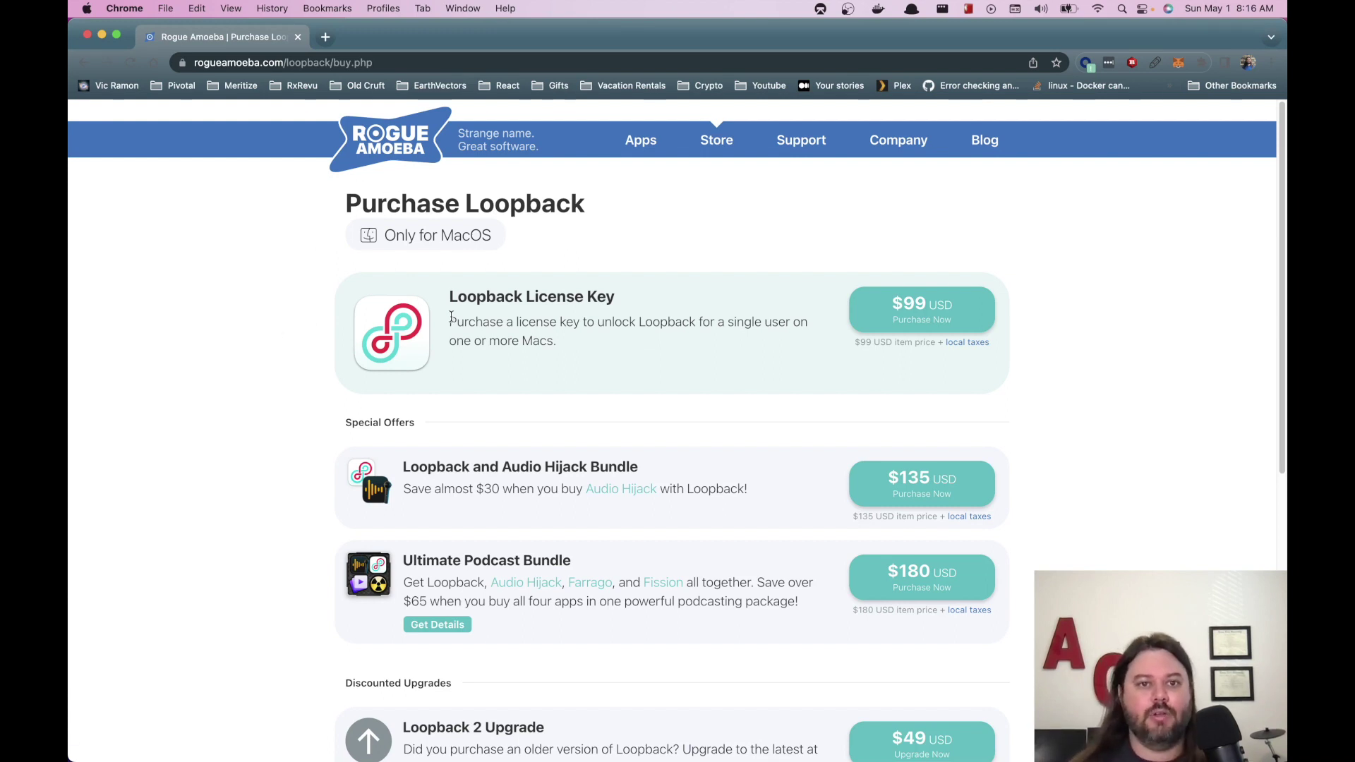
Highlight 'Loopback' in the license heading and 'Audio' in the bundle title.
drag(450, 296, 522, 297)
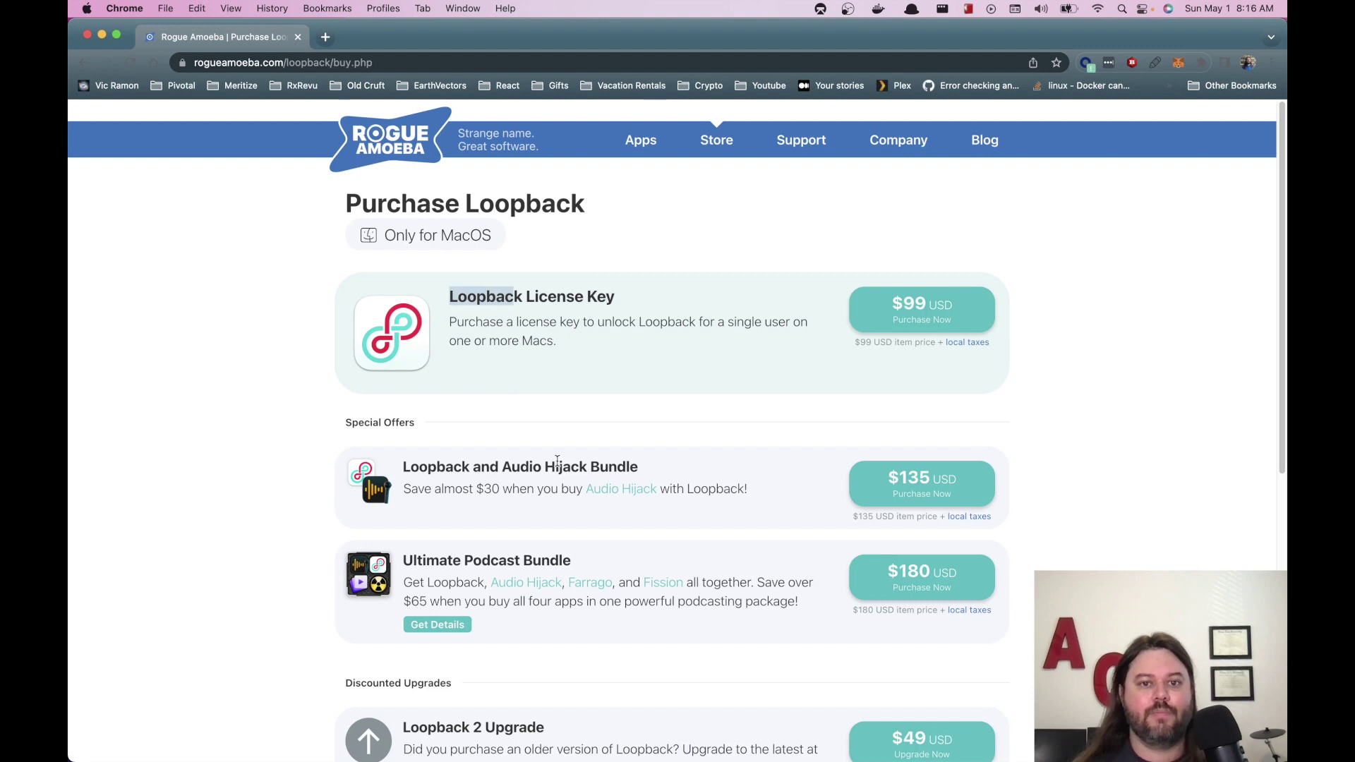
click(519, 466)
double_click(519, 466)
click(562, 442)
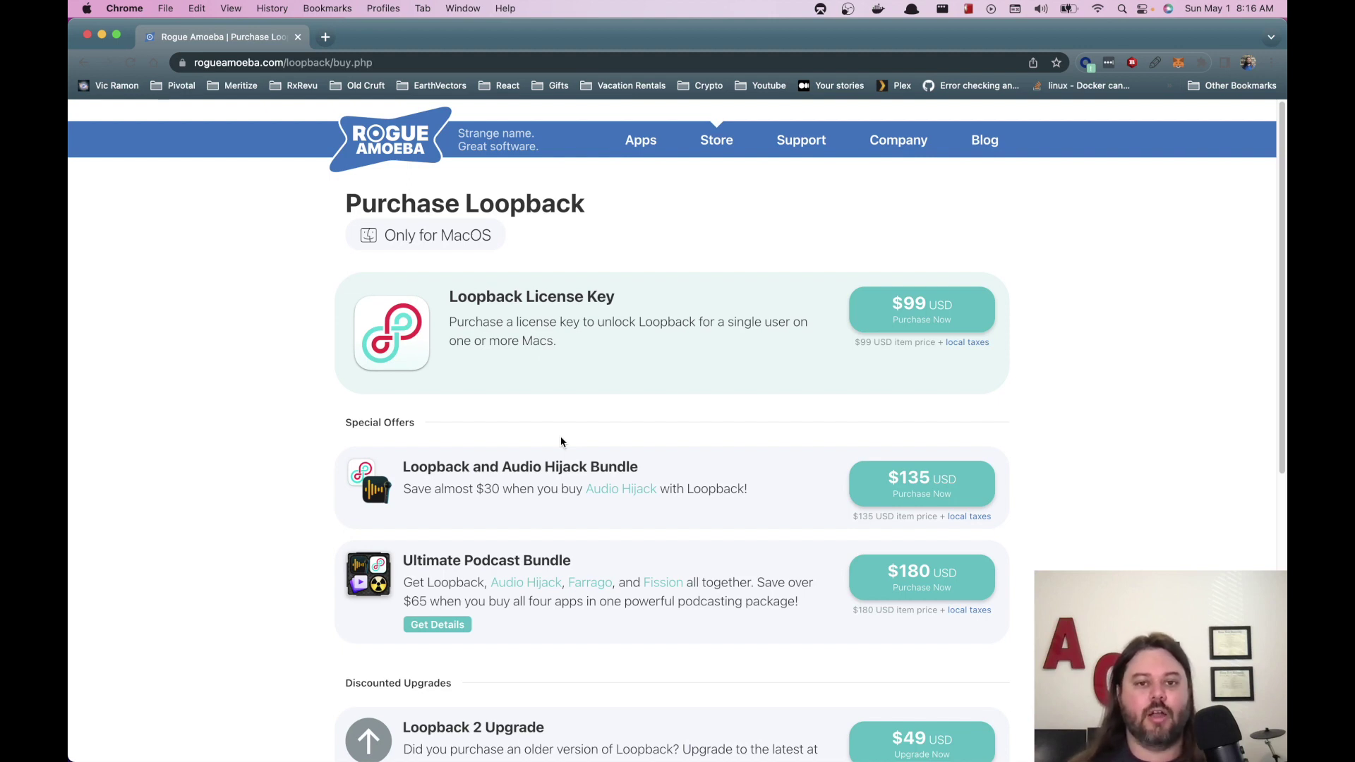
Highlight parts of the 'Loopback and Audio Hijack' bundle title, finishing with the whole title.
drag(402, 467, 591, 478)
click(510, 468)
drag(509, 468, 583, 468)
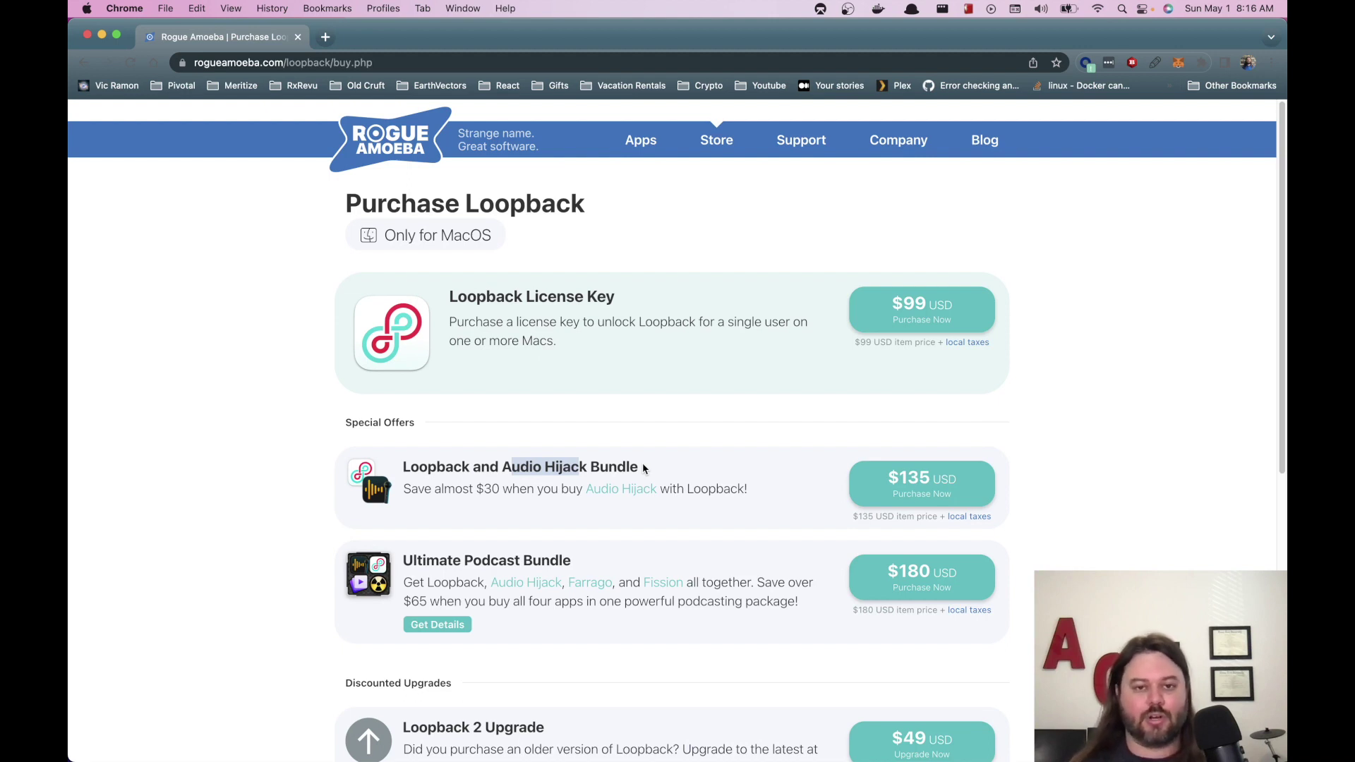
double_click(432, 466)
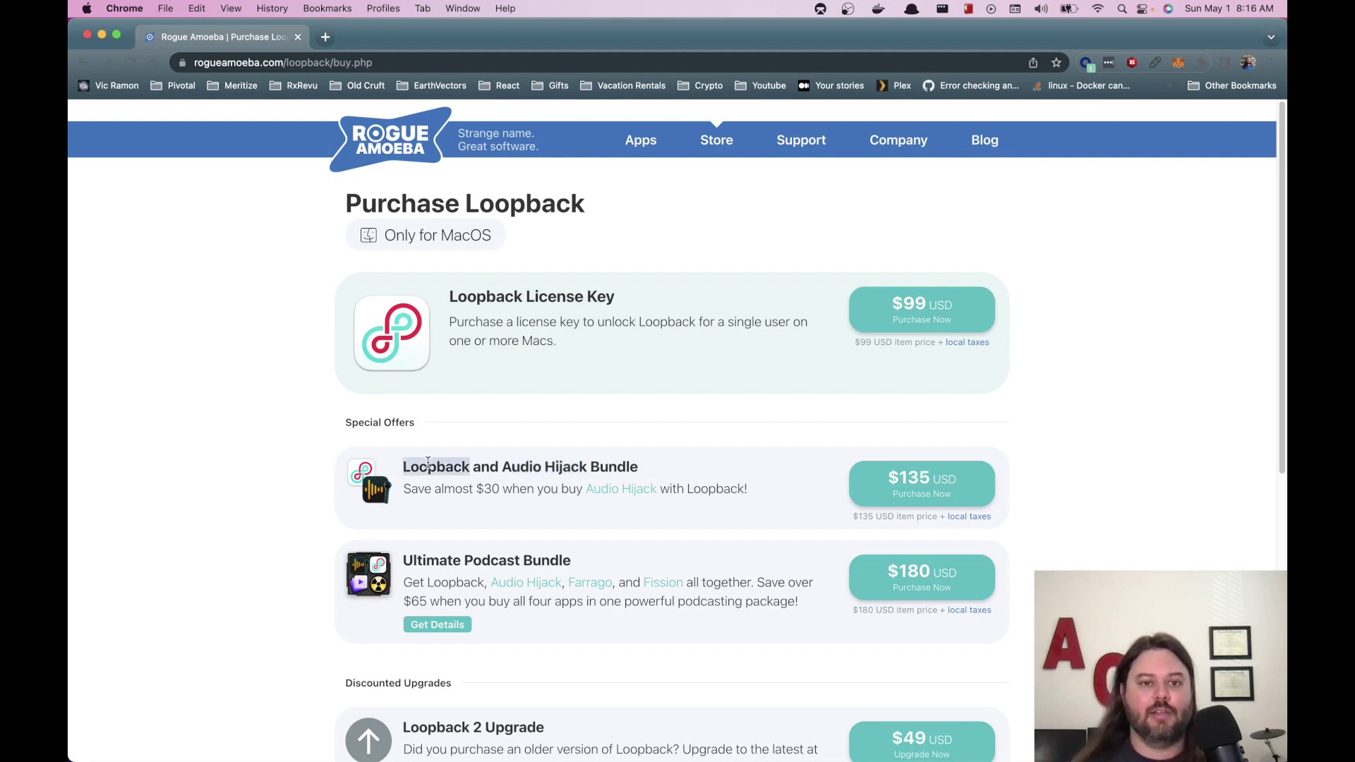
click(546, 435)
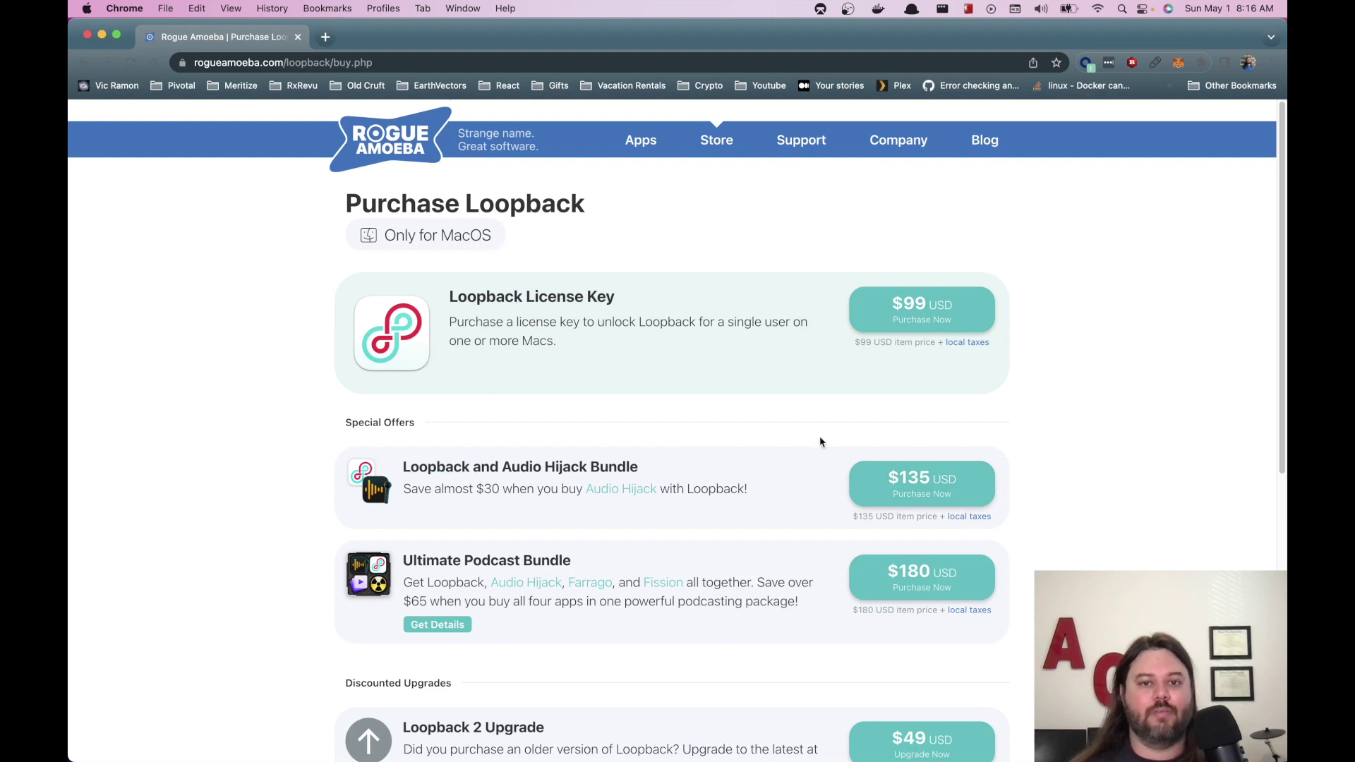
drag(403, 465, 661, 469)
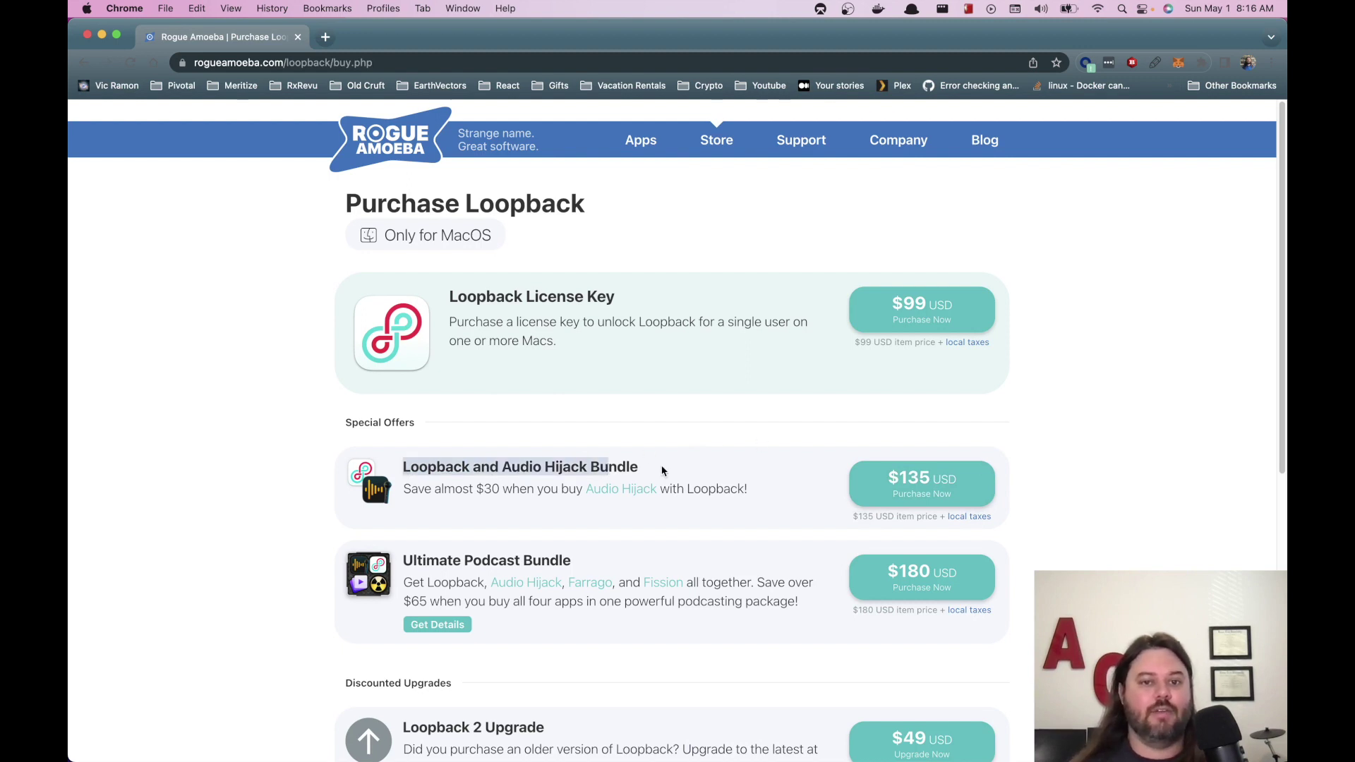
click(661, 469)
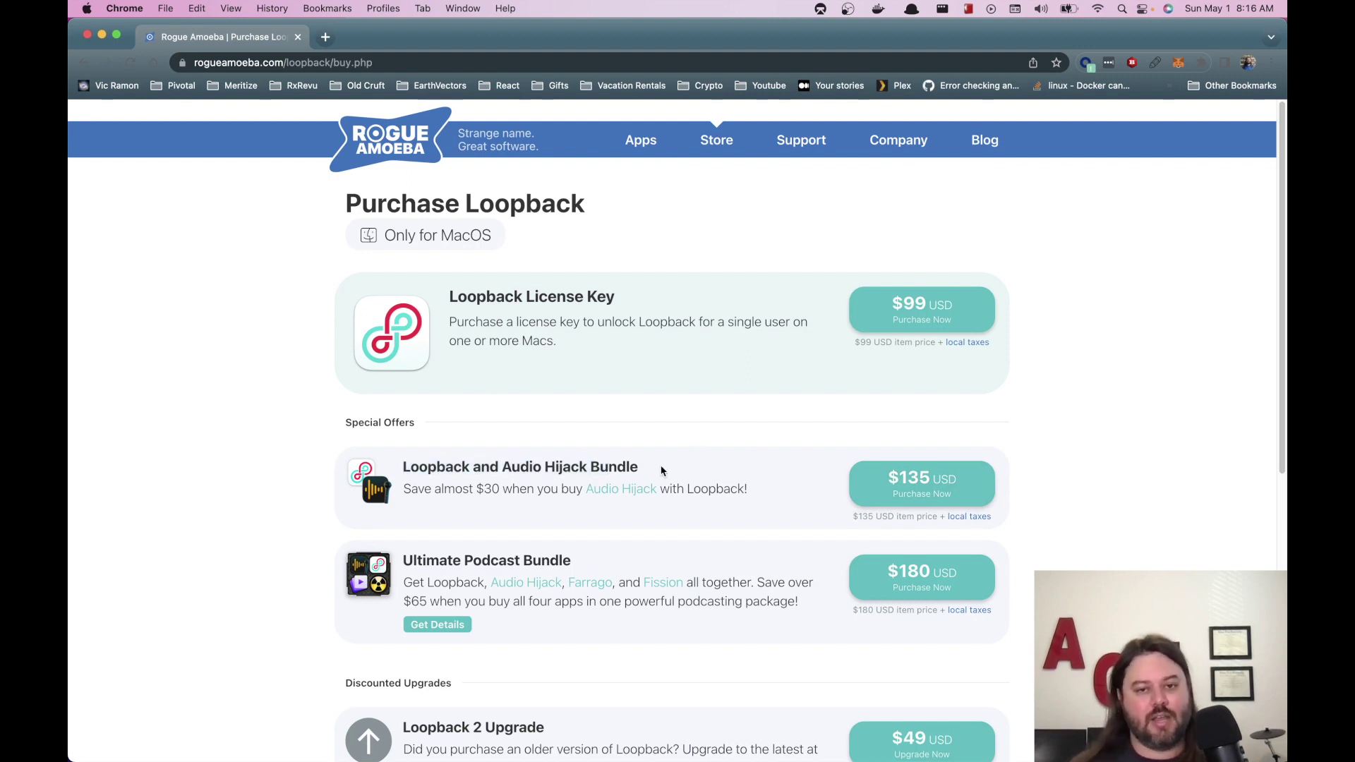